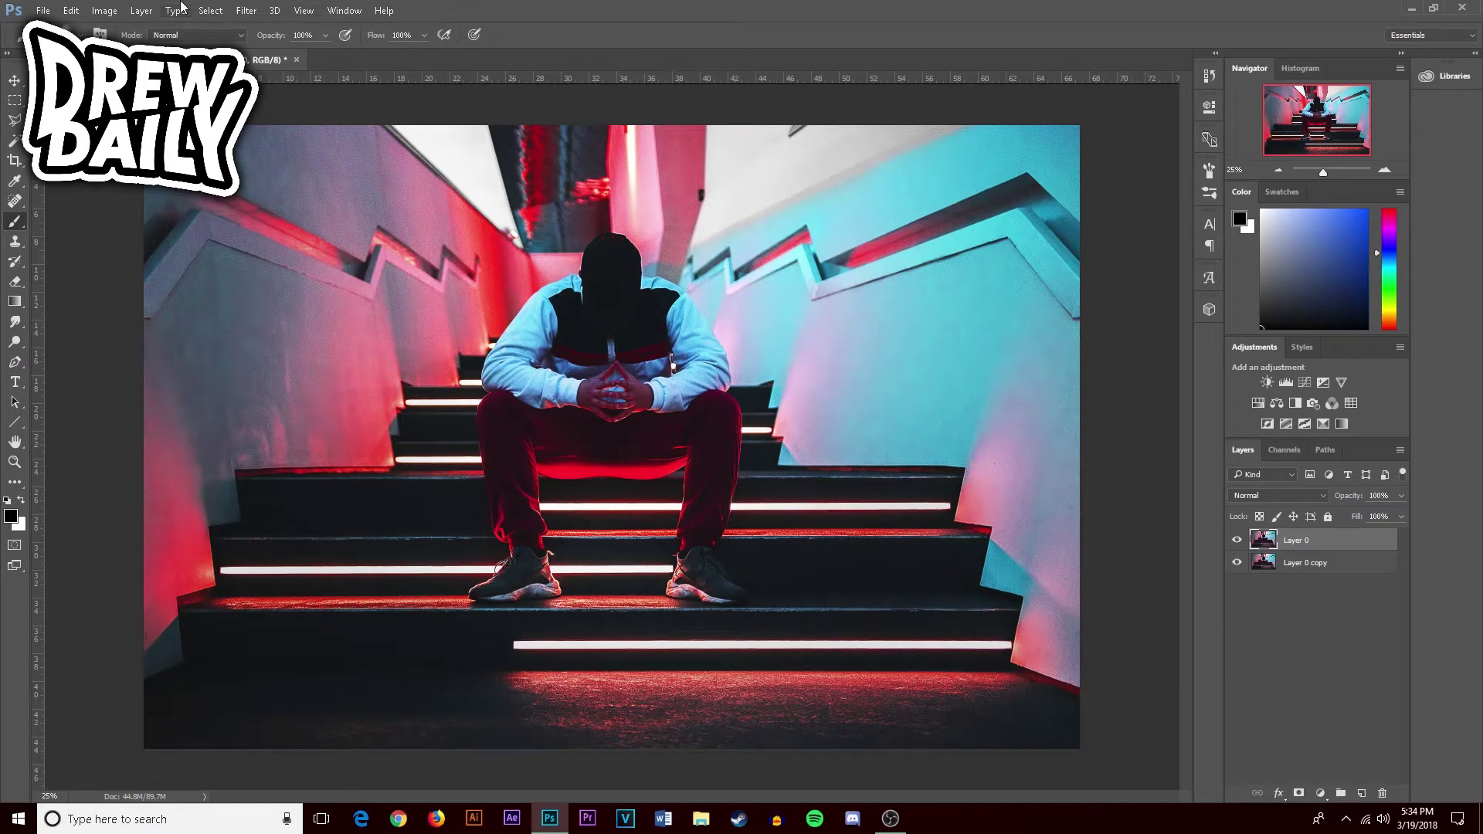
Apply a Zoom Radial Blur to Layer 0 with Amount 73 and Good quality
{"action": "left_click", "coordinate": [246, 14]}
{"action": "mouse_move", "coordinate": [313, 186]}
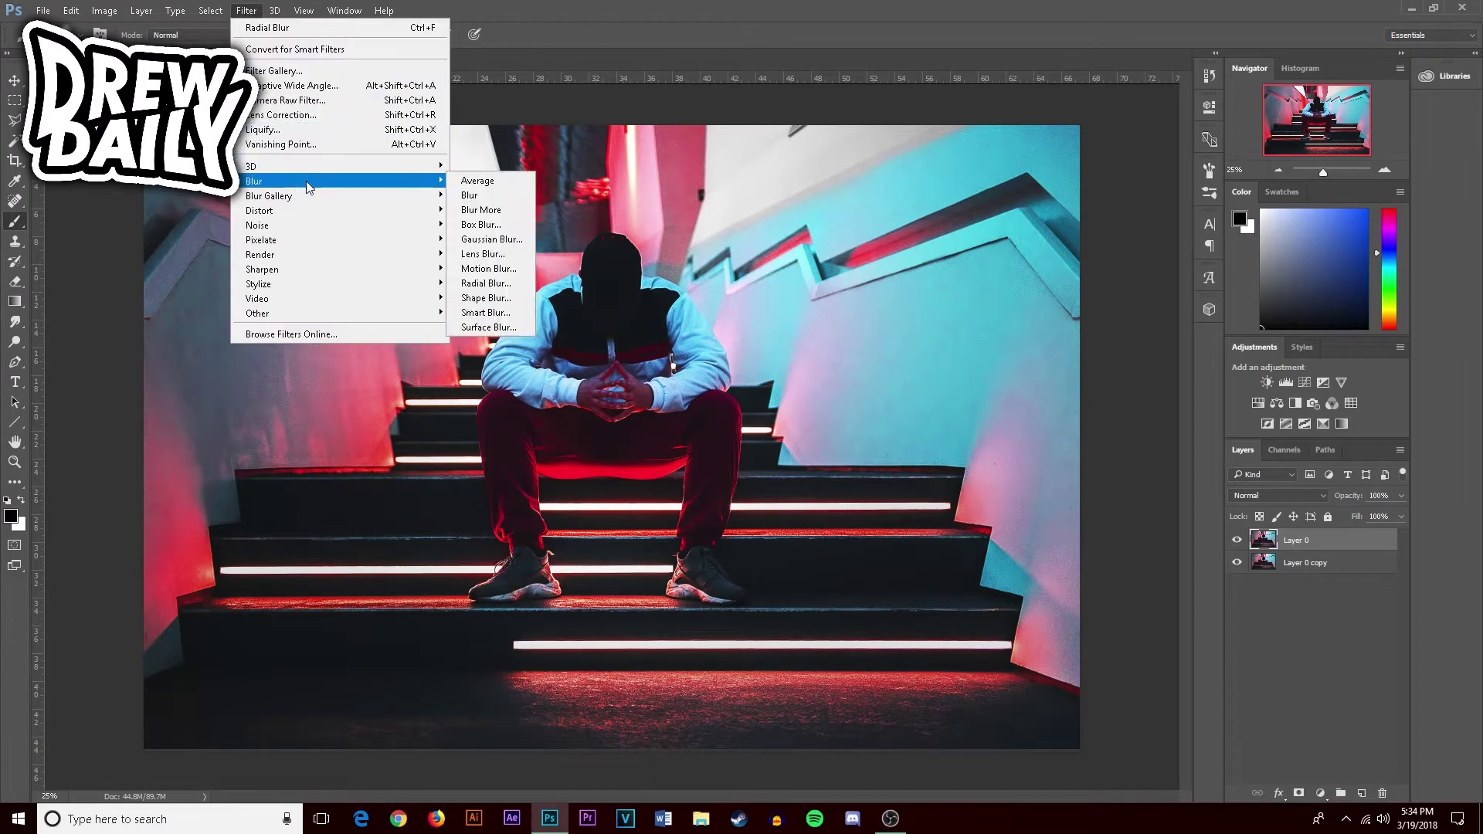
{"action": "left_click", "coordinate": [489, 284]}
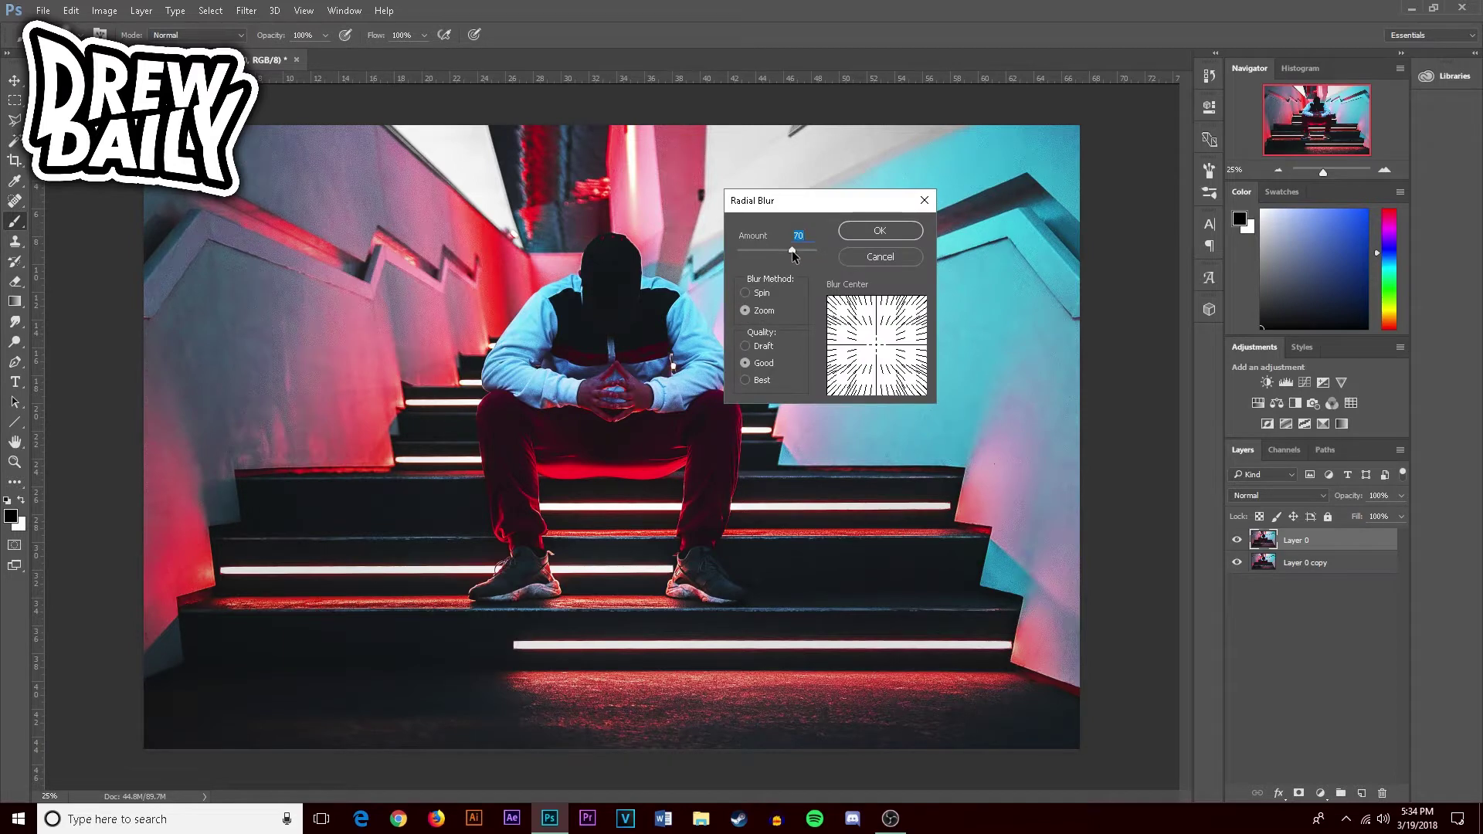
{"action": "left_click_drag", "start_coordinate": [791, 251], "coordinate": [819, 255]}
{"action": "key", "text": "BackSpace"}
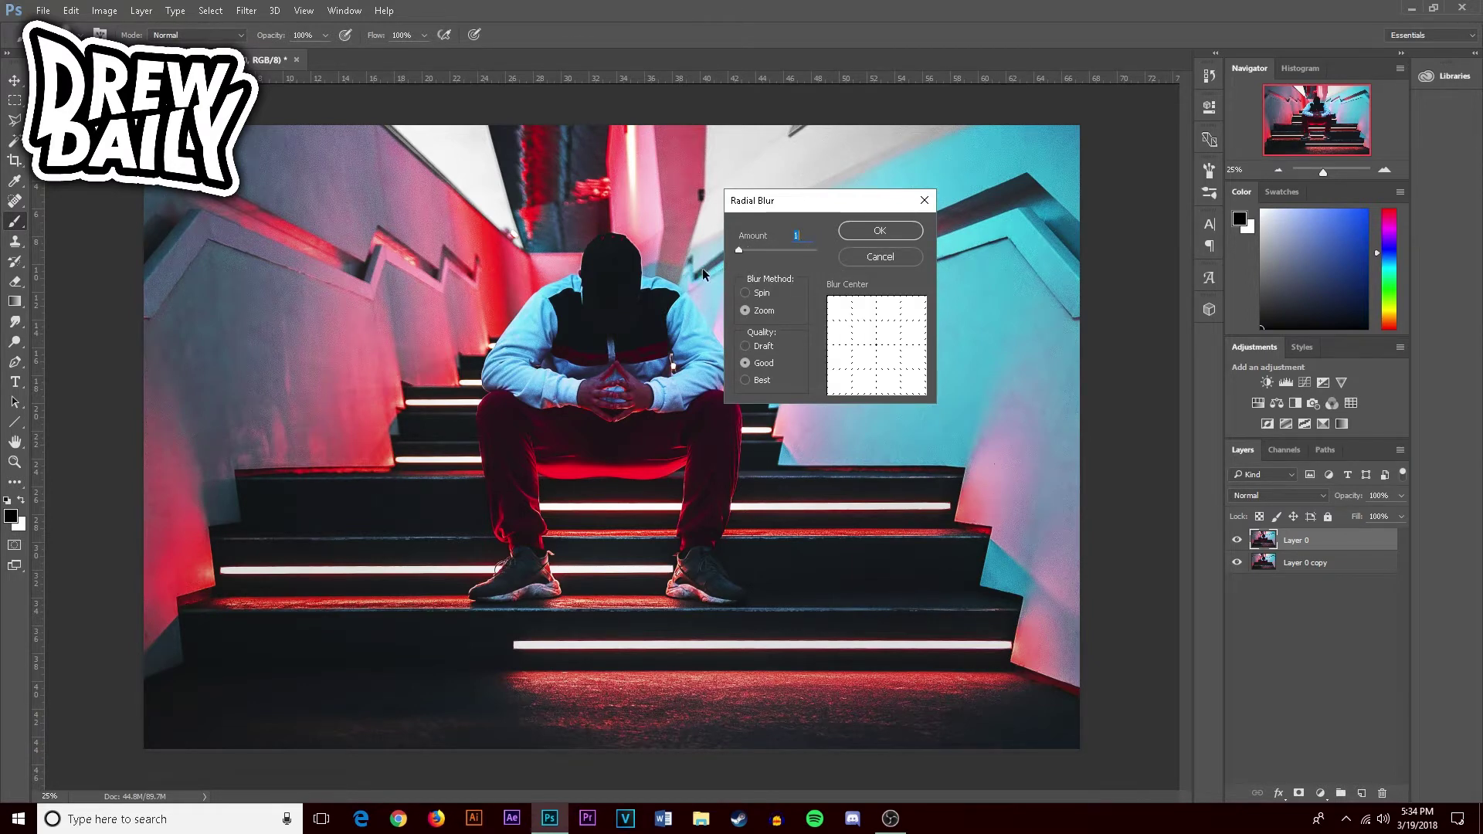
{"action": "left_click_drag", "start_coordinate": [738, 250], "coordinate": [798, 282]}
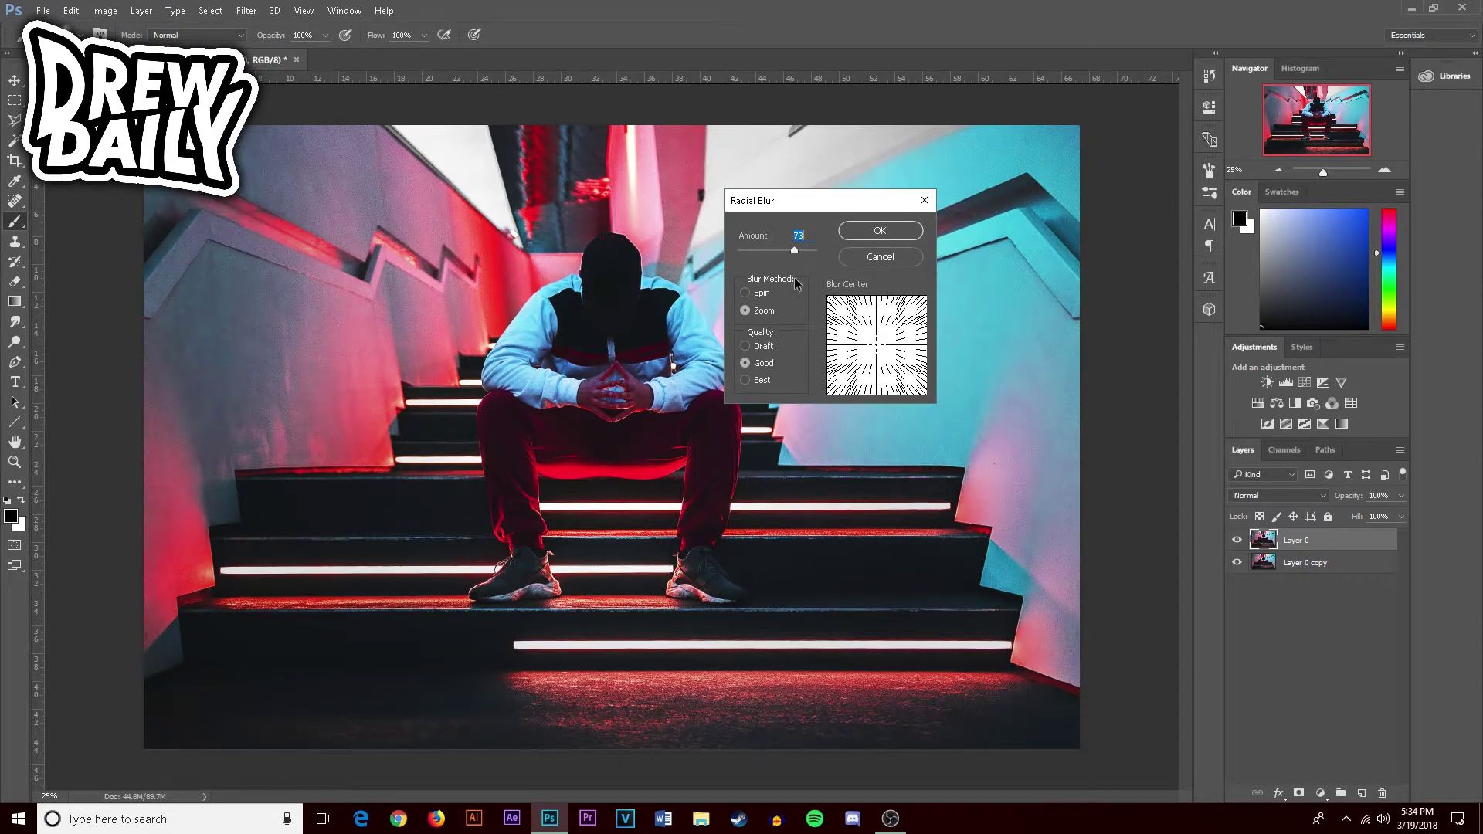
{"action": "left_click", "coordinate": [860, 233]}
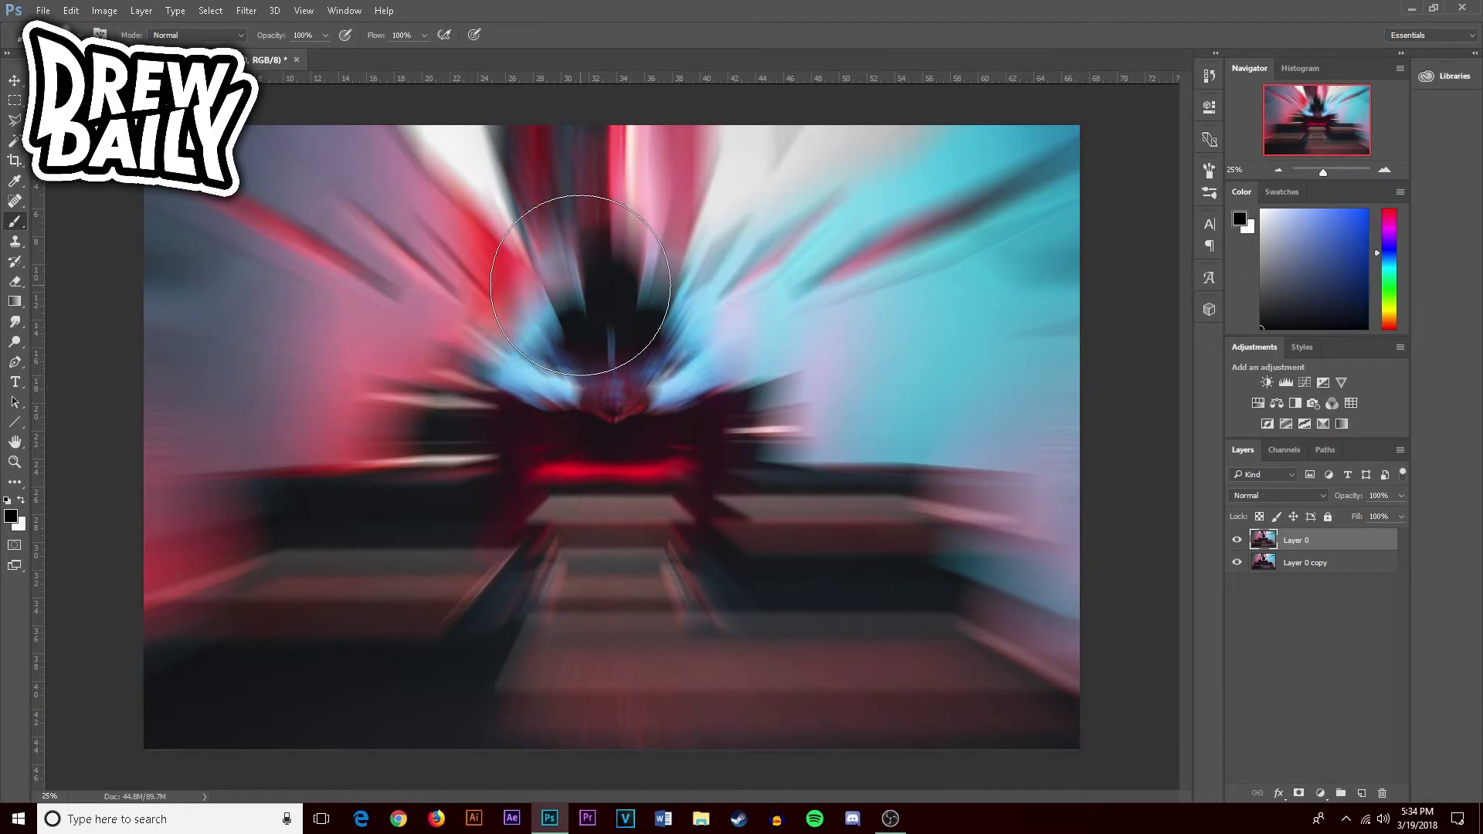
Add a layer mask to Layer 0 and paint black over the seated man to reveal him sharp
{"action": "left_click", "coordinate": [1300, 795]}
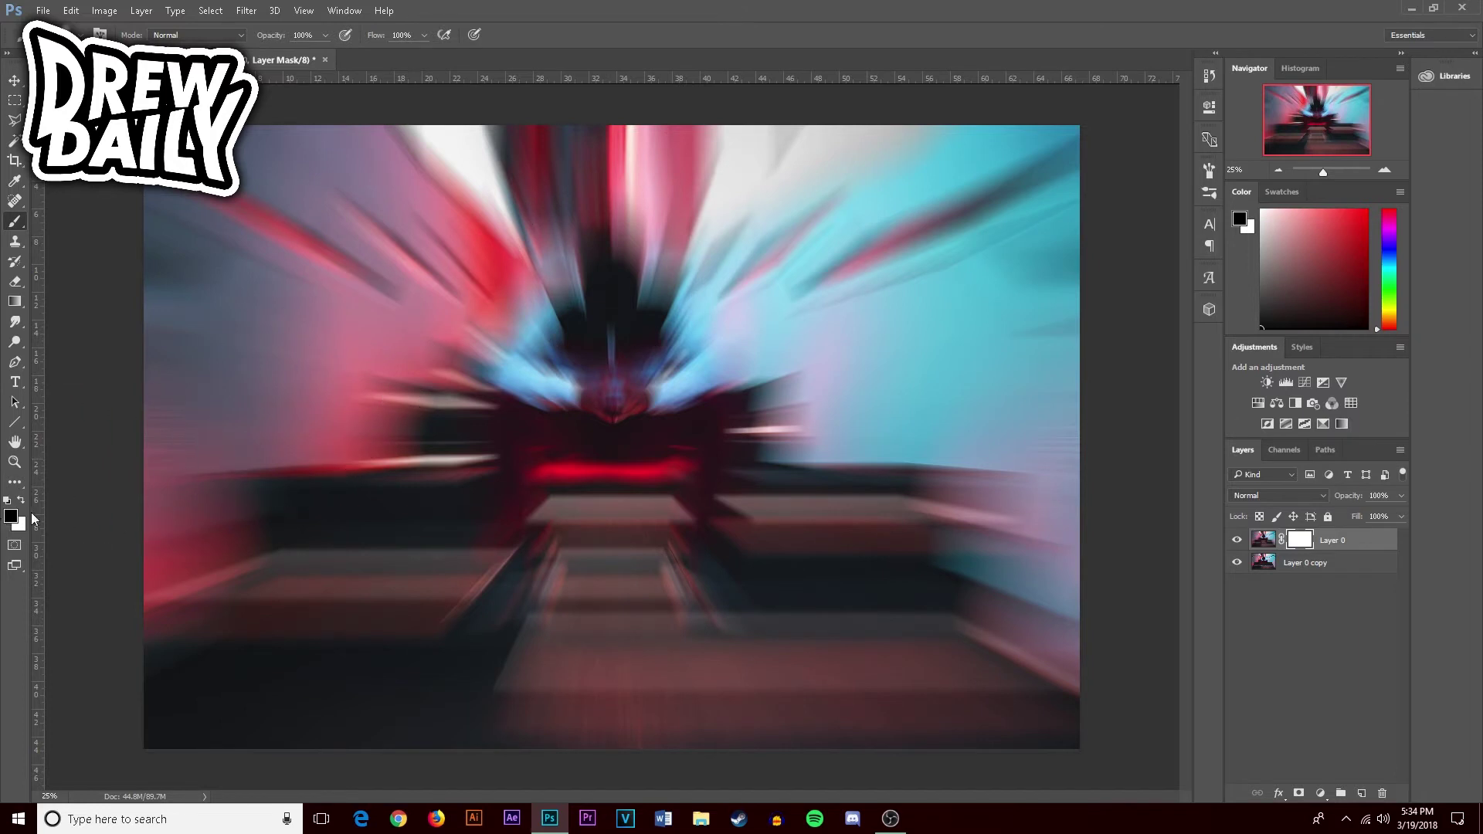
{"action": "mouse_move", "coordinate": [600, 365]}
{"action": "left_mouse_down"}
{"action": "mouse_move", "coordinate": [607, 325]}
{"action": "mouse_move", "coordinate": [555, 379]}
{"action": "mouse_move", "coordinate": [584, 447]}
{"action": "mouse_move", "coordinate": [679, 369]}
{"action": "mouse_move", "coordinate": [598, 312]}
{"action": "mouse_move", "coordinate": [553, 372]}
{"action": "mouse_move", "coordinate": [616, 356]}
{"action": "mouse_move", "coordinate": [624, 319]}
{"action": "mouse_move", "coordinate": [628, 346]}
{"action": "mouse_move", "coordinate": [629, 332]}
{"action": "mouse_move", "coordinate": [570, 429]}
{"action": "mouse_move", "coordinate": [559, 508]}
{"action": "mouse_move", "coordinate": [592, 437]}
{"action": "mouse_move", "coordinate": [531, 559]}
{"action": "mouse_move", "coordinate": [635, 373]}
{"action": "mouse_move", "coordinate": [697, 513]}
{"action": "mouse_move", "coordinate": [709, 479]}
{"action": "mouse_move", "coordinate": [666, 471]}
{"action": "mouse_move", "coordinate": [679, 537]}
{"action": "mouse_move", "coordinate": [661, 538]}
{"action": "mouse_move", "coordinate": [675, 519]}
{"action": "mouse_move", "coordinate": [658, 428]}
{"action": "mouse_move", "coordinate": [678, 425]}
{"action": "mouse_move", "coordinate": [655, 488]}
{"action": "mouse_move", "coordinate": [644, 340]}
{"action": "mouse_move", "coordinate": [594, 433]}
{"action": "mouse_move", "coordinate": [652, 353]}
{"action": "mouse_move", "coordinate": [584, 379]}
{"action": "mouse_move", "coordinate": [581, 332]}
{"action": "mouse_move", "coordinate": [545, 592]}
{"action": "mouse_move", "coordinate": [539, 523]}
{"action": "mouse_move", "coordinate": [612, 348]}
{"action": "mouse_move", "coordinate": [713, 587]}
{"action": "mouse_move", "coordinate": [560, 274]}
{"action": "mouse_move", "coordinate": [476, 546]}
{"action": "mouse_move", "coordinate": [554, 456]}
{"action": "mouse_move", "coordinate": [725, 531]}
{"action": "left_mouse_up"}
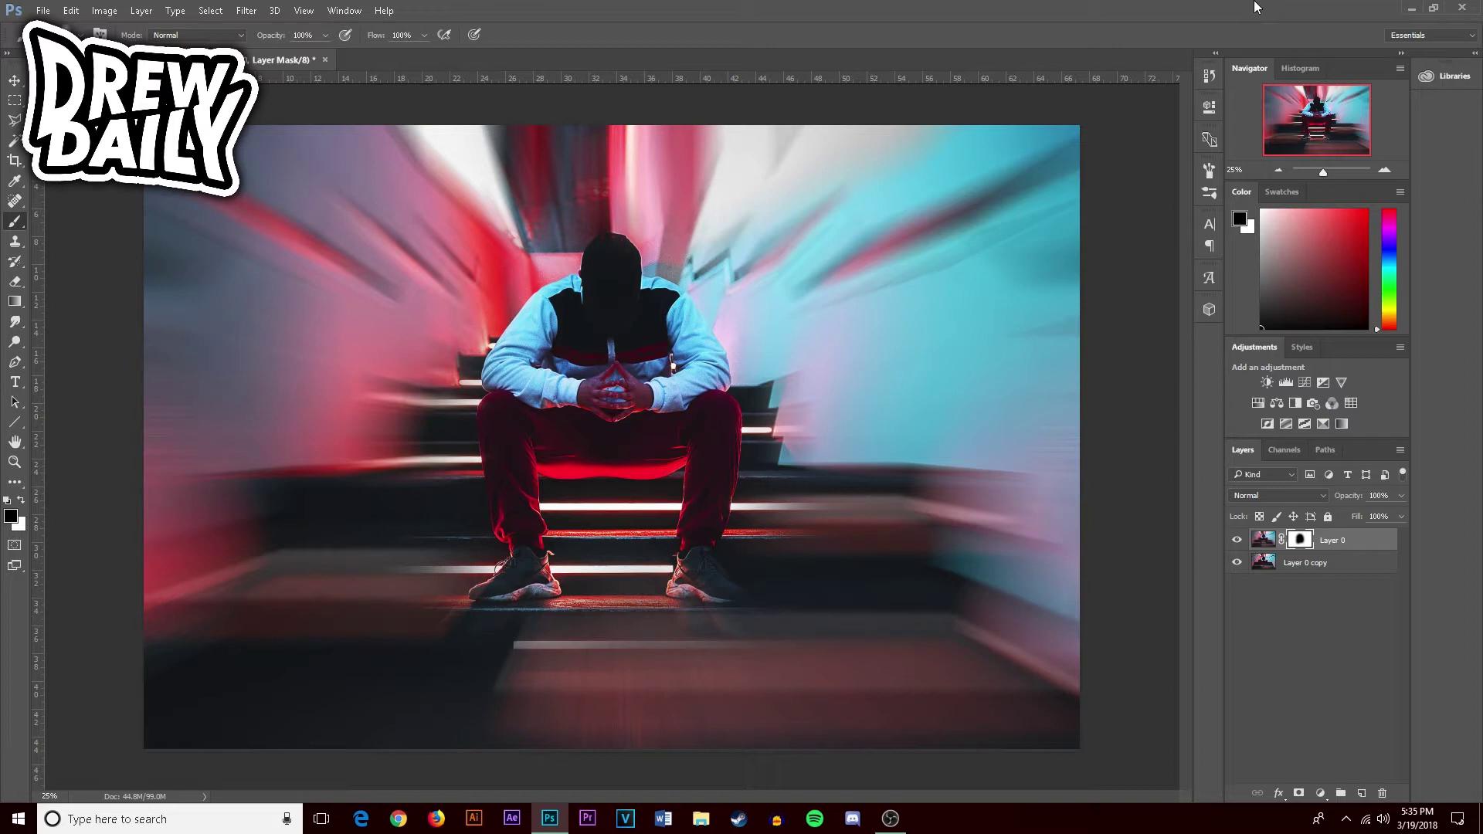
Open the File menu and dismiss it without choosing a command
{"action": "left_click", "coordinate": [42, 11]}
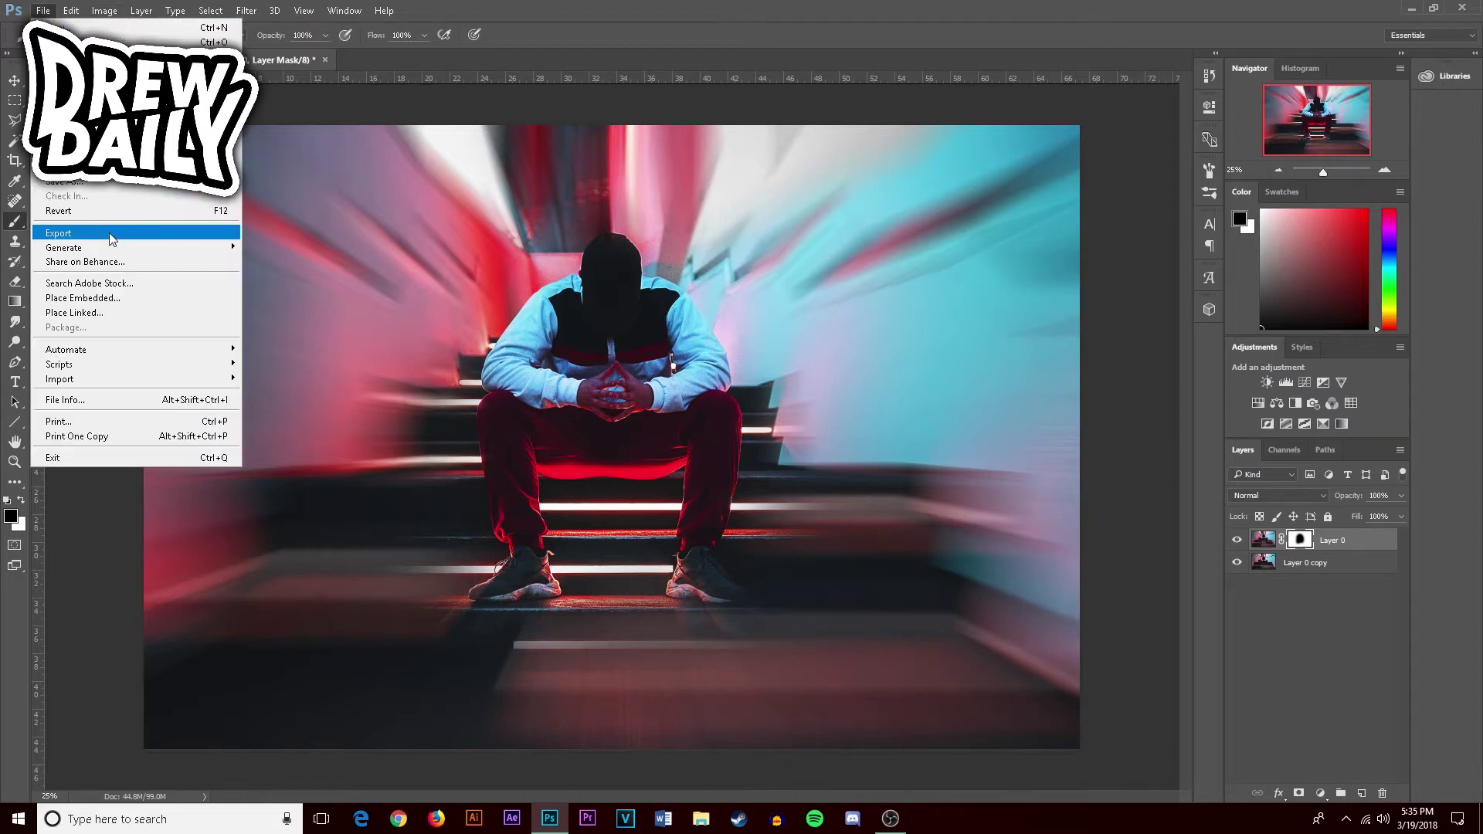
{"action": "mouse_move", "coordinate": [108, 236]}
{"action": "left_click", "coordinate": [714, 8]}
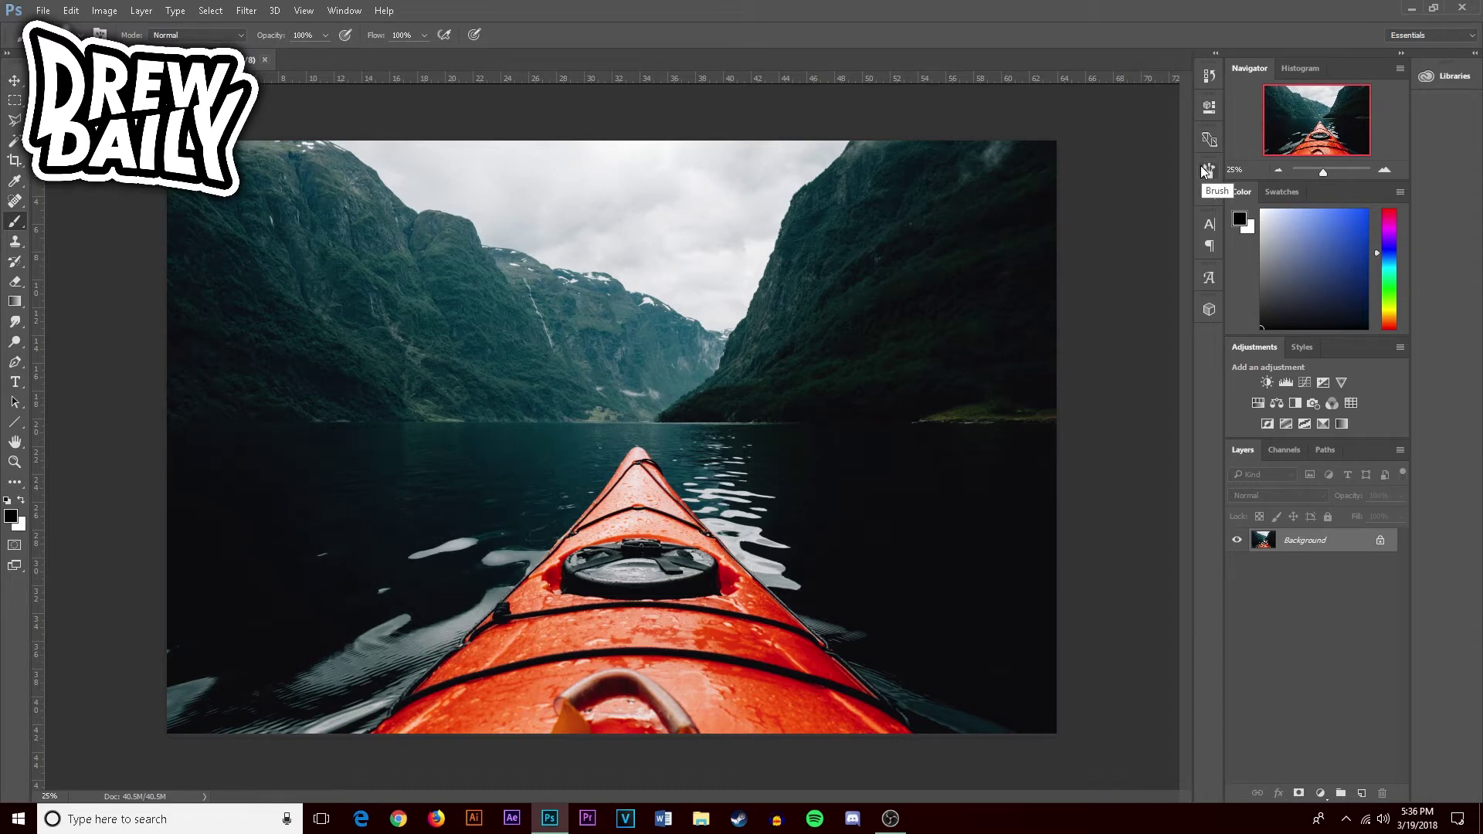
Unlock the kayak photo's Background as Layer 0, duplicate it, and select Layer 0
{"action": "double_click", "coordinate": [1294, 546]}
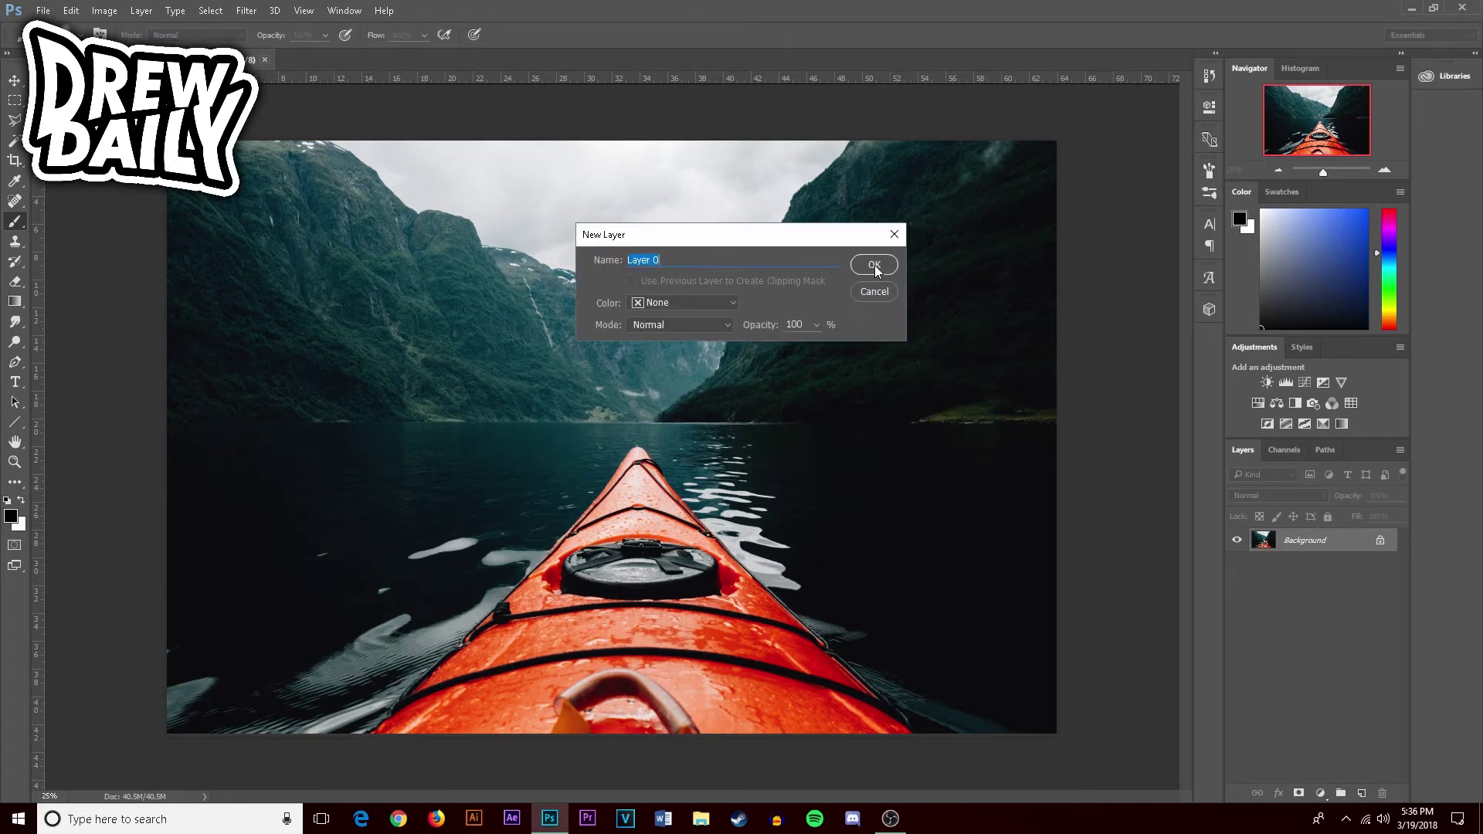
{"action": "key", "text": "Escape"}
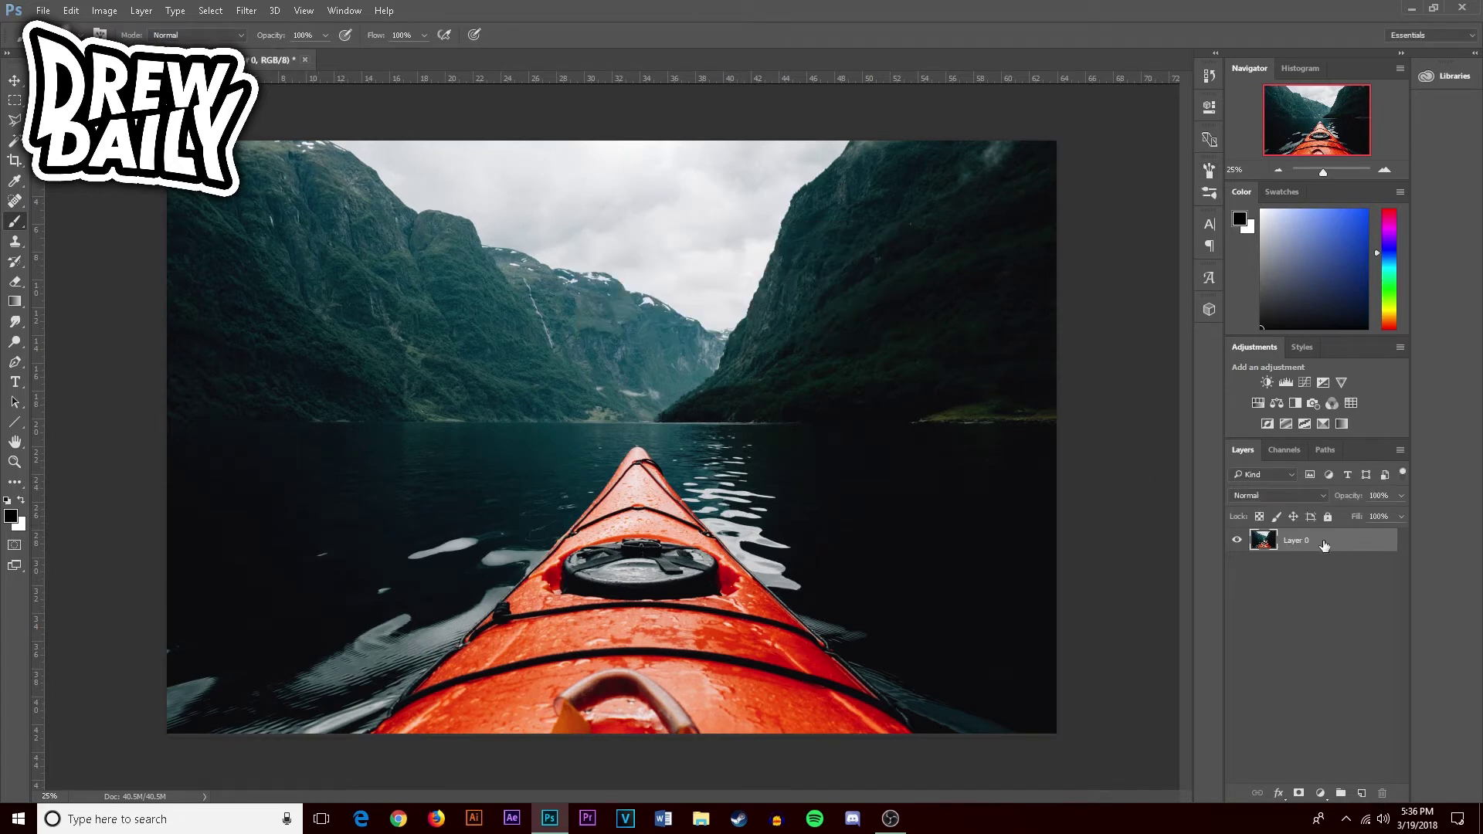
{"action": "left_click_drag", "start_coordinate": [1303, 545], "coordinate": [1285, 688]}
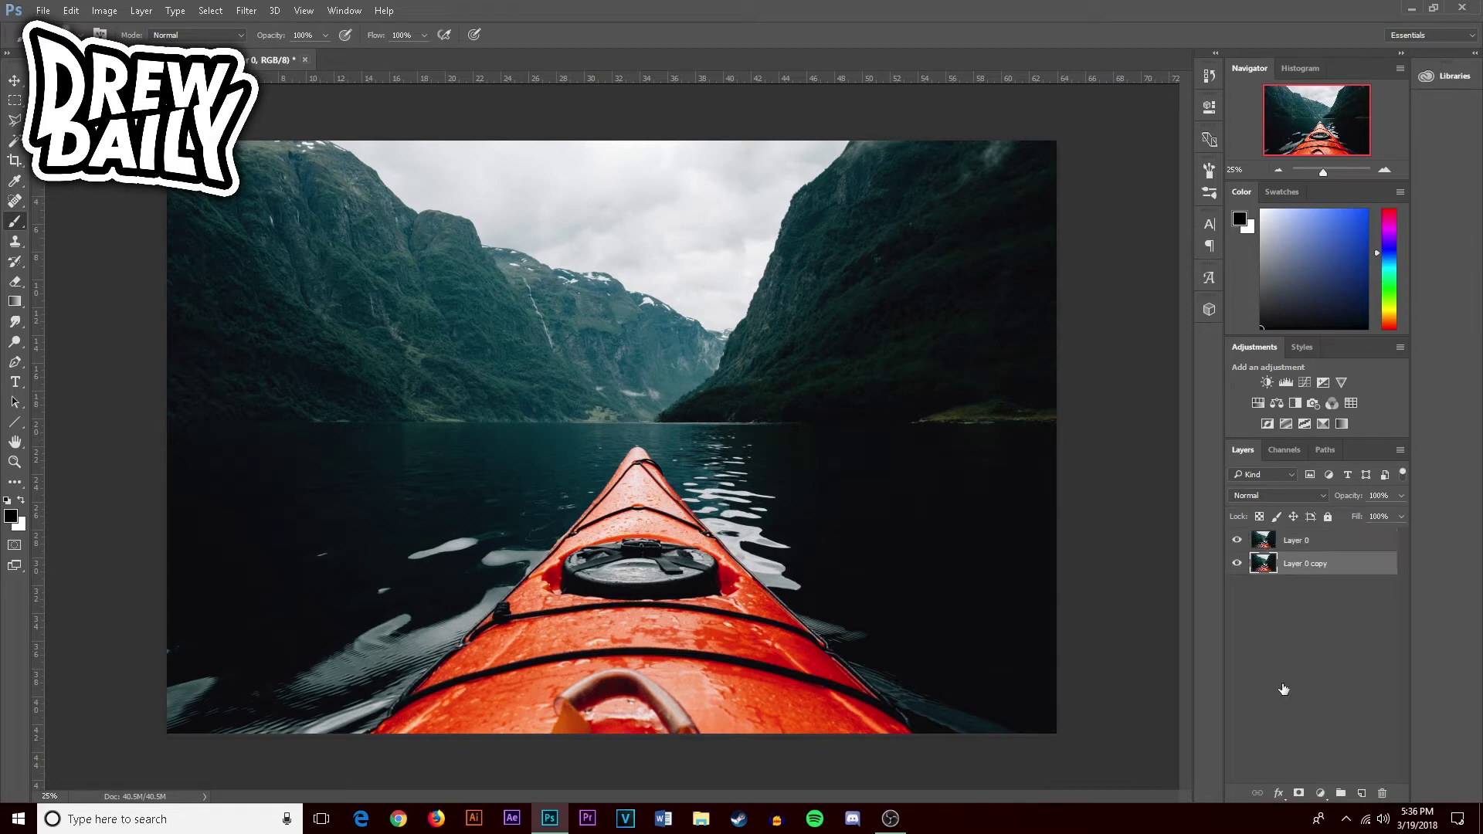
{"action": "left_click", "coordinate": [1334, 546]}
{"action": "left_click", "coordinate": [246, 10]}
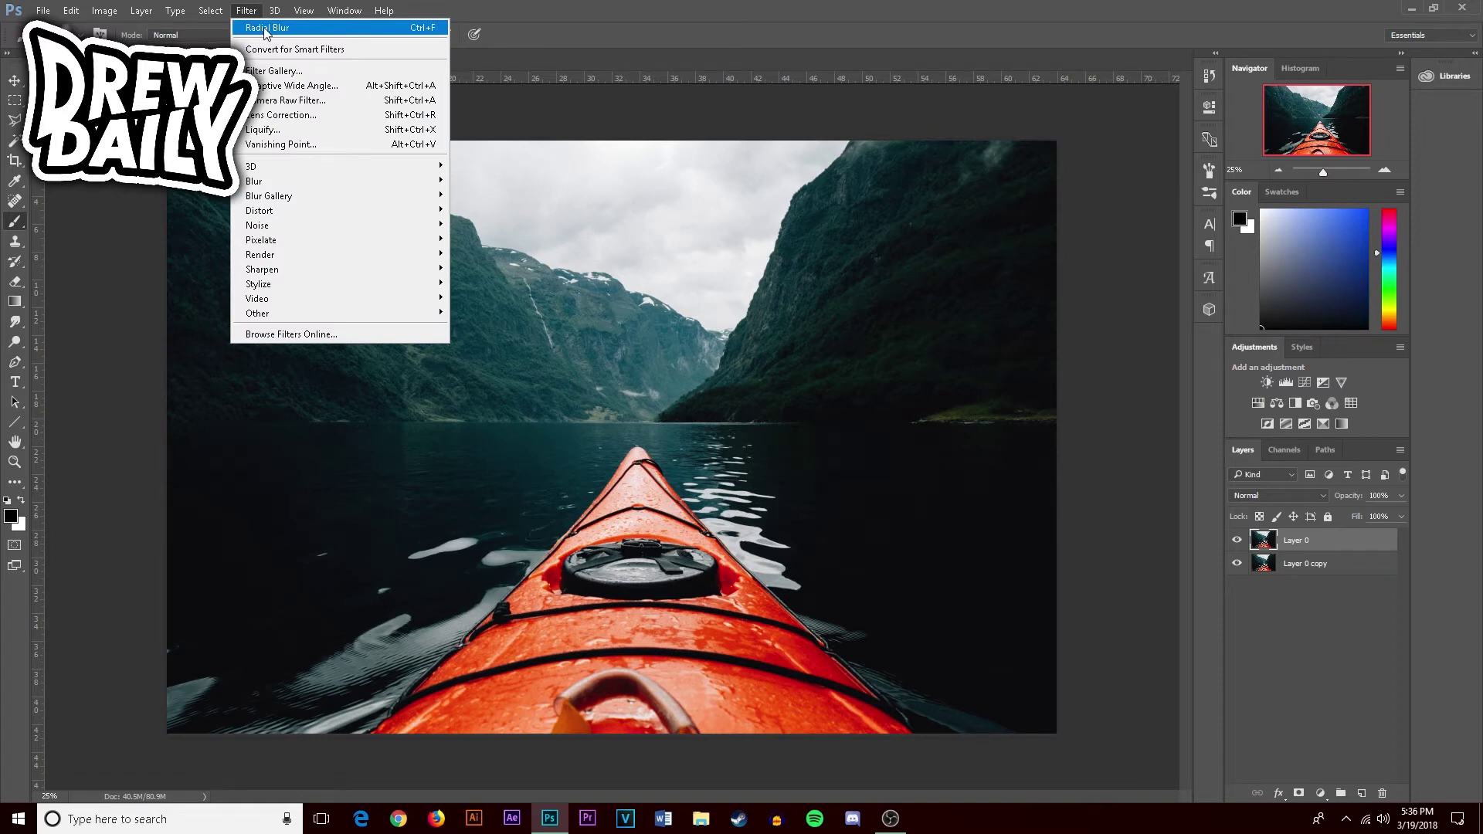
Reapply the last Radial Blur to Layer 0 and add a layer mask to it
{"action": "left_click", "coordinate": [301, 28]}
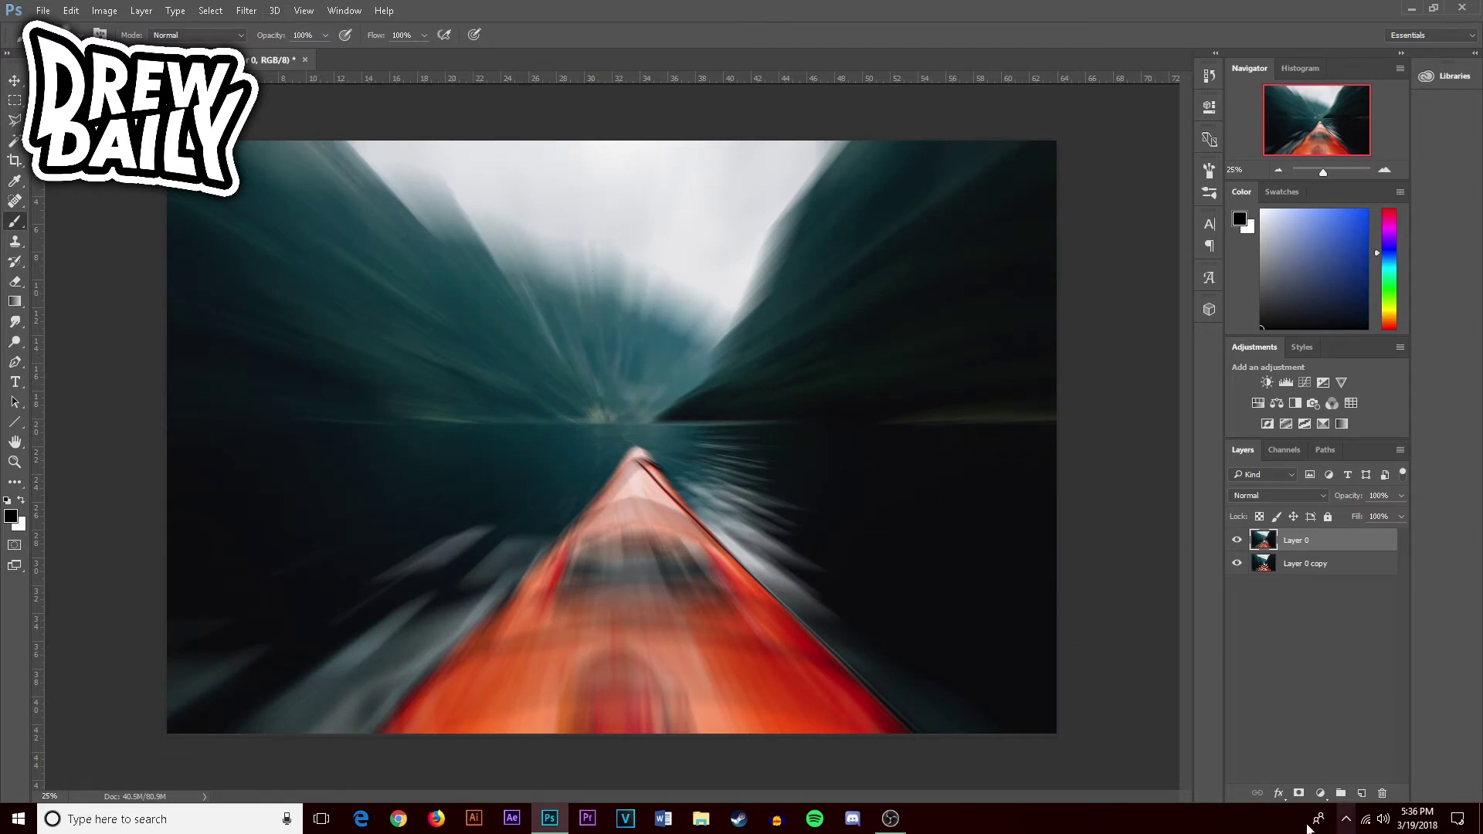
{"action": "left_click", "coordinate": [1299, 795]}
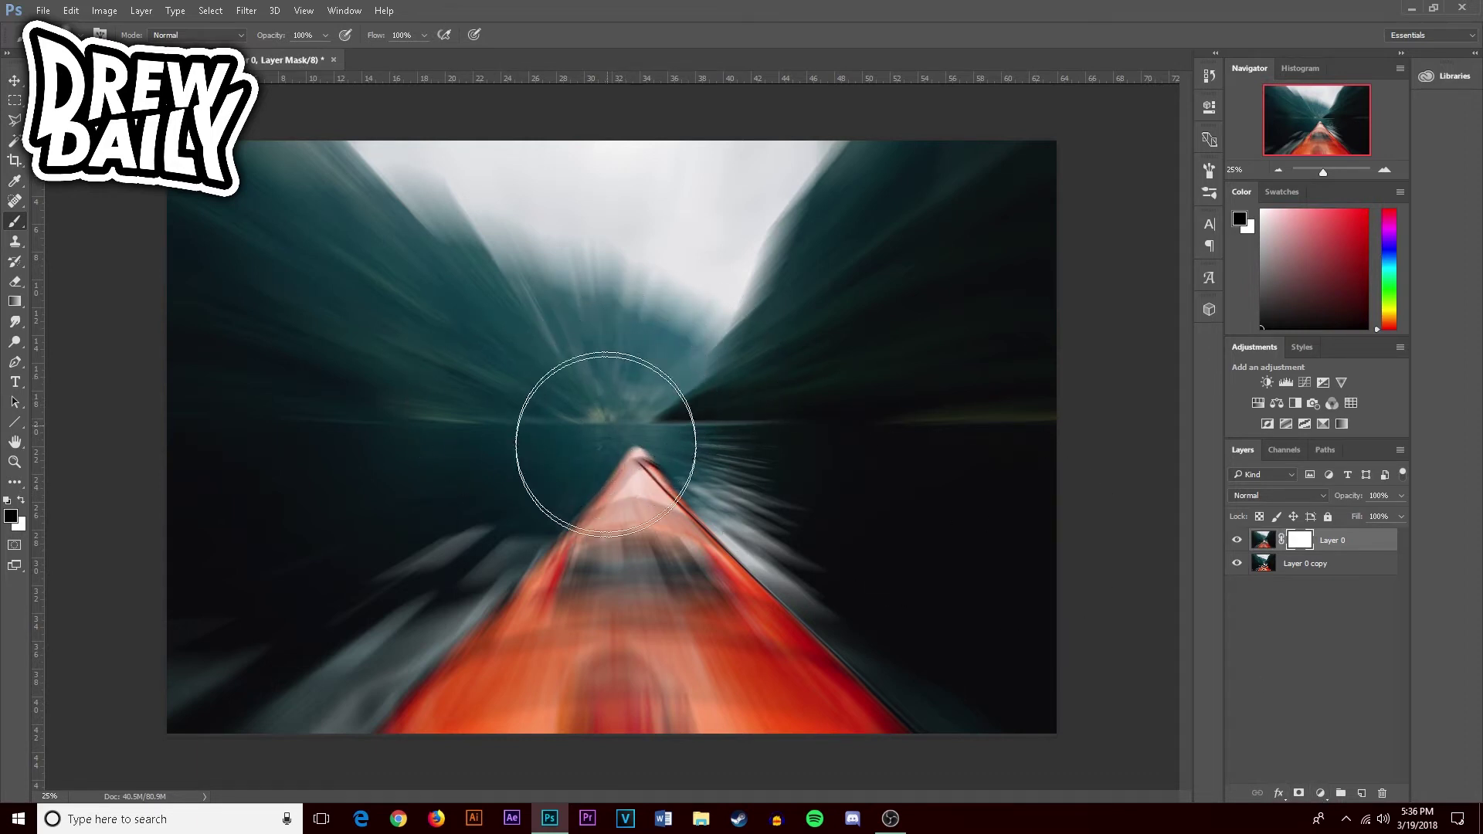
With a smaller brush, paint black on the mask to reveal the sharp kayak bow and deck
{"action": "key", "text": "bracketleft"}
{"action": "key", "text": "bracketleft"}
{"action": "key", "text": "bracketleft"}
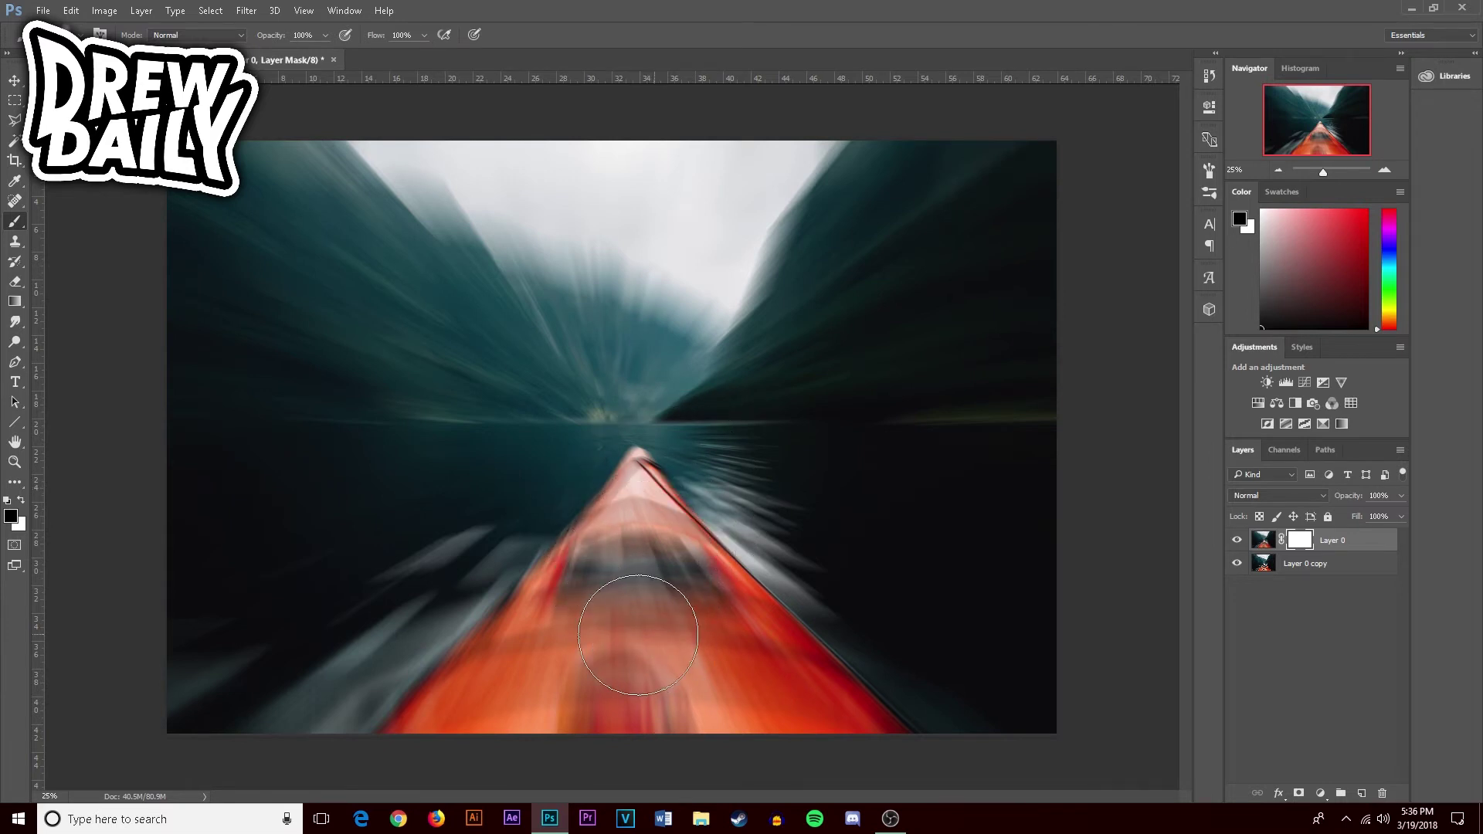
{"action": "mouse_move", "coordinate": [635, 632]}
{"action": "left_mouse_down"}
{"action": "mouse_move", "coordinate": [610, 664]}
{"action": "mouse_move", "coordinate": [506, 663]}
{"action": "mouse_move", "coordinate": [479, 773]}
{"action": "mouse_move", "coordinate": [662, 734]}
{"action": "mouse_move", "coordinate": [674, 638]}
{"action": "mouse_move", "coordinate": [795, 767]}
{"action": "mouse_move", "coordinate": [680, 618]}
{"action": "mouse_move", "coordinate": [780, 657]}
{"action": "mouse_move", "coordinate": [633, 541]}
{"action": "mouse_move", "coordinate": [626, 487]}
{"action": "mouse_move", "coordinate": [665, 502]}
{"action": "mouse_move", "coordinate": [626, 587]}
{"action": "mouse_move", "coordinate": [649, 525]}
{"action": "left_mouse_up"}
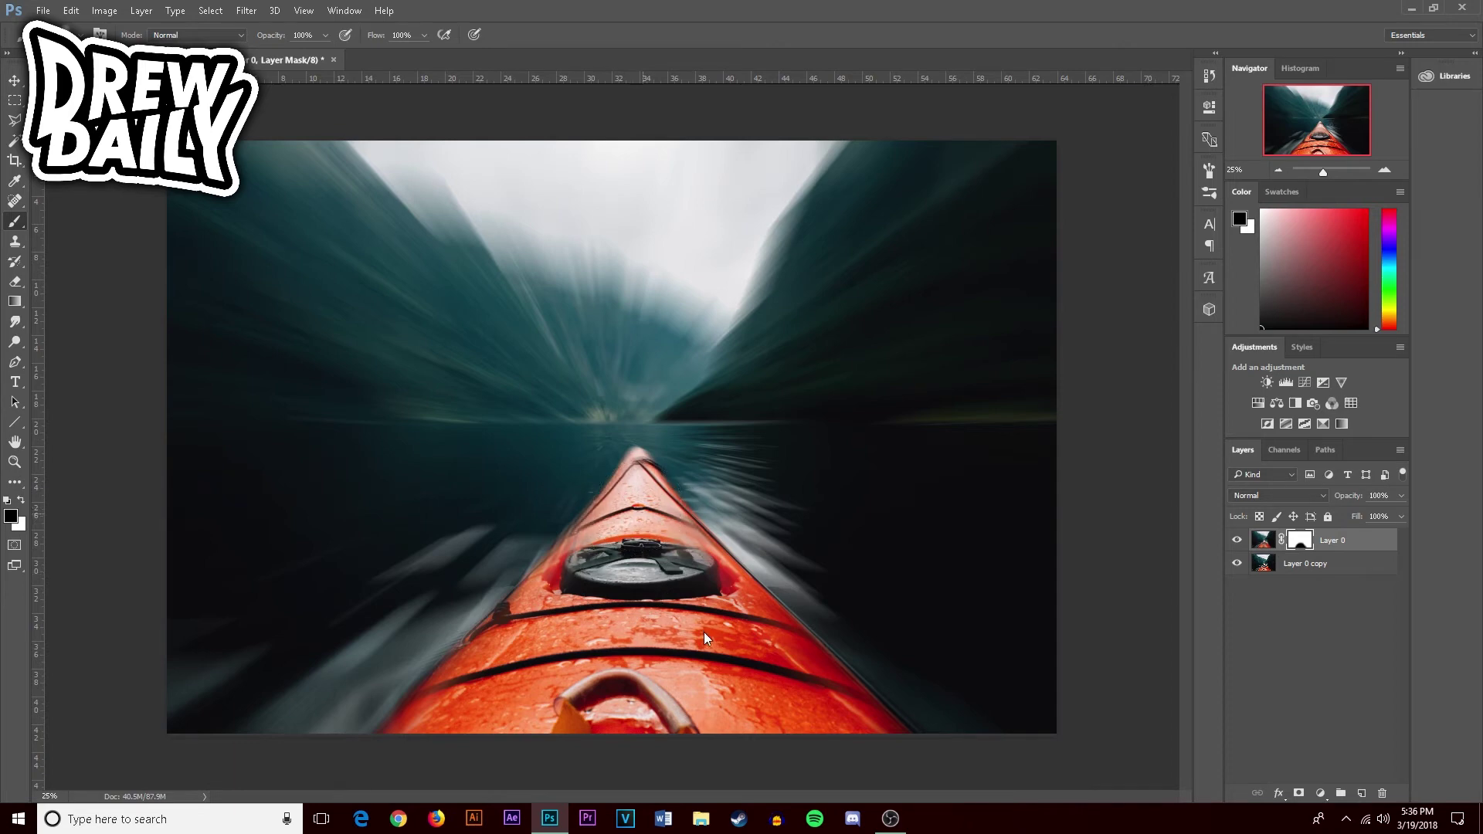
{"action": "mouse_move", "coordinate": [704, 638]}
{"action": "left_mouse_down"}
{"action": "mouse_move", "coordinate": [680, 548]}
{"action": "mouse_move", "coordinate": [641, 533]}
{"action": "mouse_move", "coordinate": [564, 541]}
{"action": "mouse_move", "coordinate": [590, 639]}
{"action": "mouse_move", "coordinate": [672, 664]}
{"action": "mouse_move", "coordinate": [680, 610]}
{"action": "mouse_move", "coordinate": [649, 525]}
{"action": "mouse_move", "coordinate": [626, 600]}
{"action": "mouse_move", "coordinate": [624, 576]}
{"action": "left_mouse_up"}
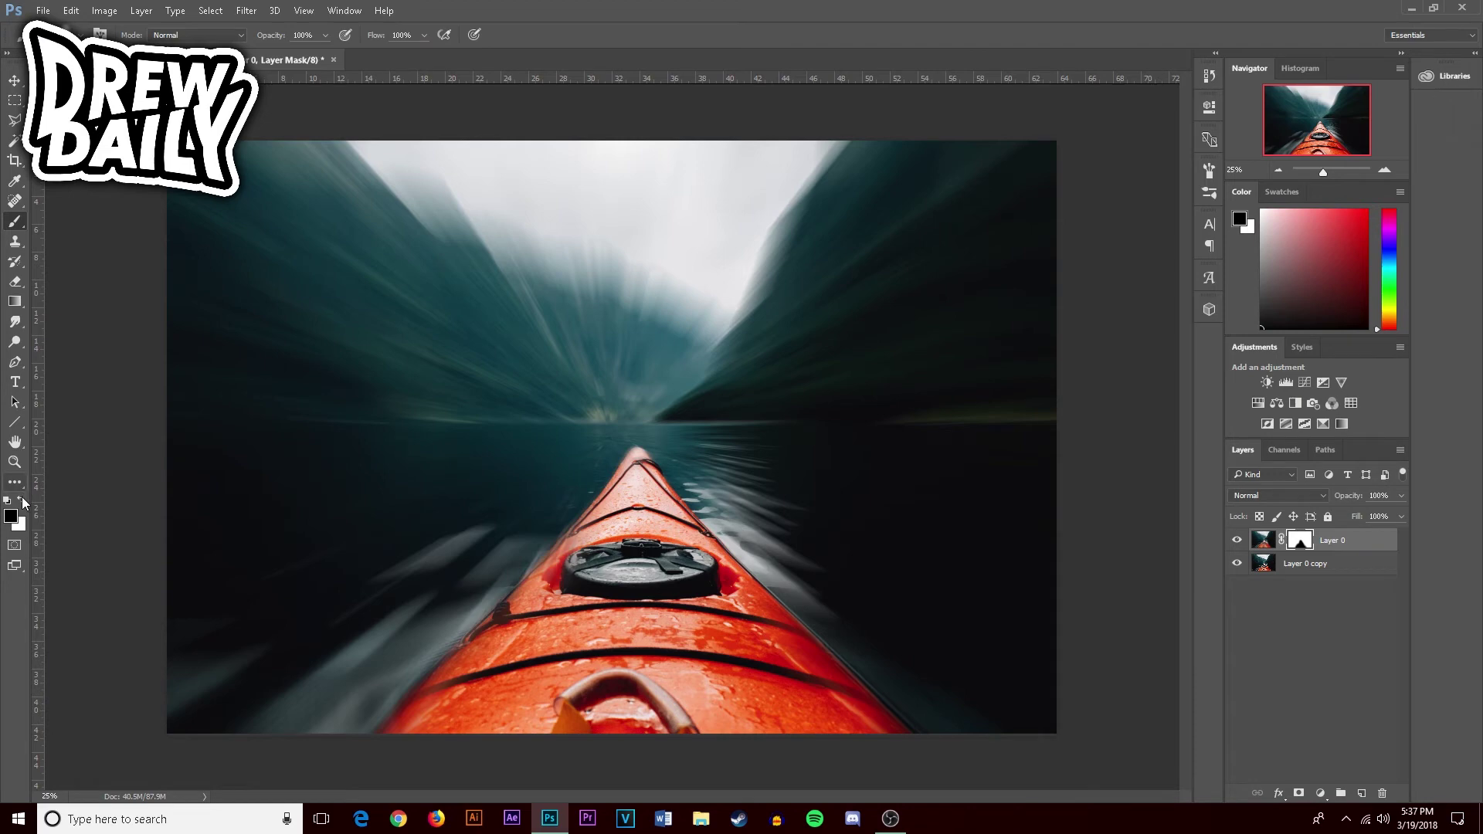
{"action": "left_click", "coordinate": [22, 501]}
Paint white over the kayak's edges, then black to restore the sharp hatch and handle
{"action": "mouse_move", "coordinate": [583, 428]}
{"action": "left_mouse_down"}
{"action": "mouse_move", "coordinate": [535, 595]}
{"action": "mouse_move", "coordinate": [646, 506]}
{"action": "mouse_move", "coordinate": [639, 419]}
{"action": "mouse_move", "coordinate": [769, 624]}
{"action": "mouse_move", "coordinate": [821, 590]}
{"action": "left_mouse_up"}
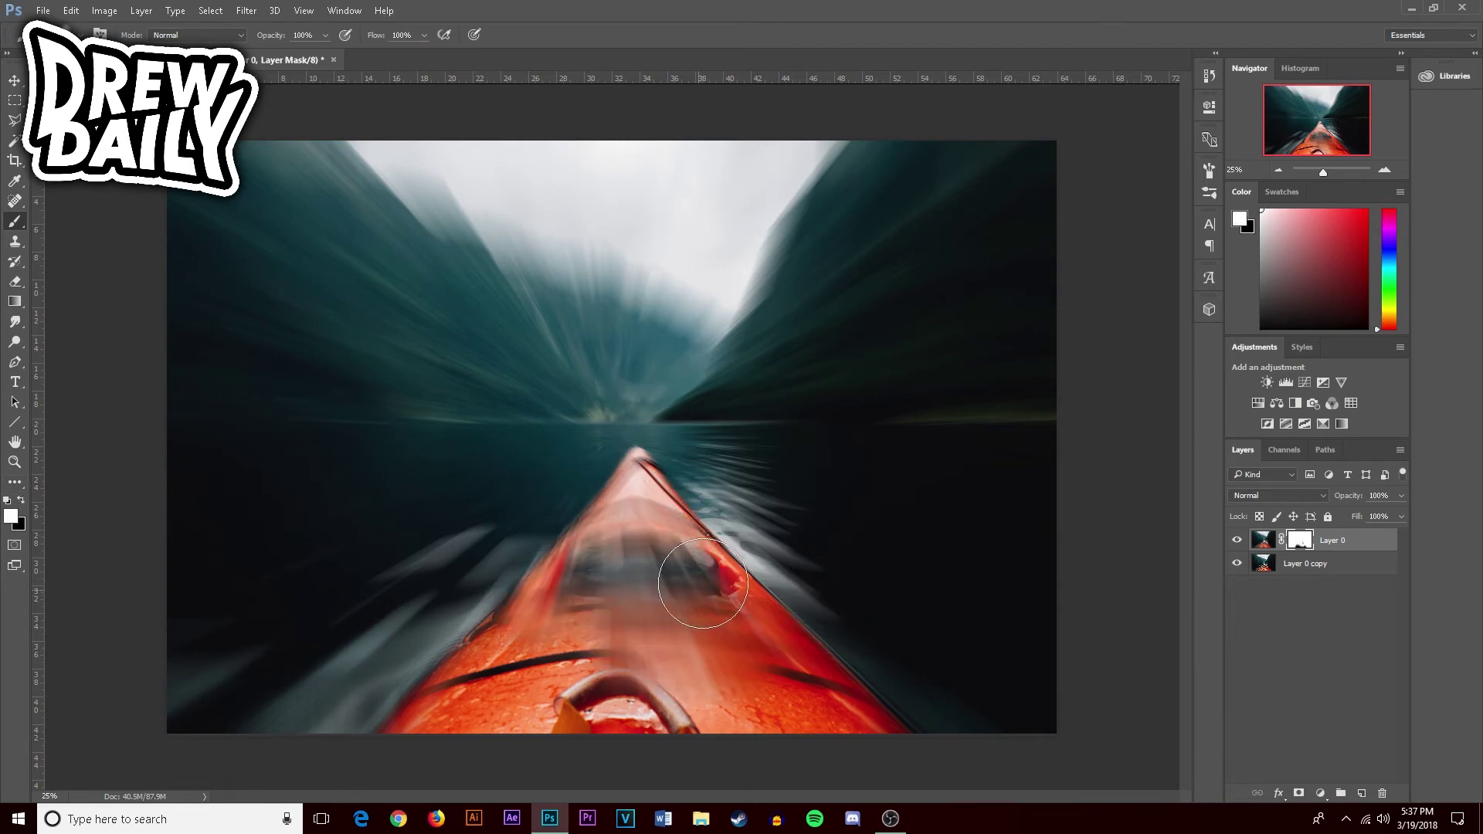
{"action": "mouse_move", "coordinate": [703, 583]}
{"action": "left_mouse_down"}
{"action": "mouse_move", "coordinate": [658, 577]}
{"action": "mouse_move", "coordinate": [618, 555]}
{"action": "mouse_move", "coordinate": [649, 565]}
{"action": "mouse_move", "coordinate": [591, 667]}
{"action": "mouse_move", "coordinate": [690, 556]}
{"action": "mouse_move", "coordinate": [705, 638]}
{"action": "left_mouse_up"}
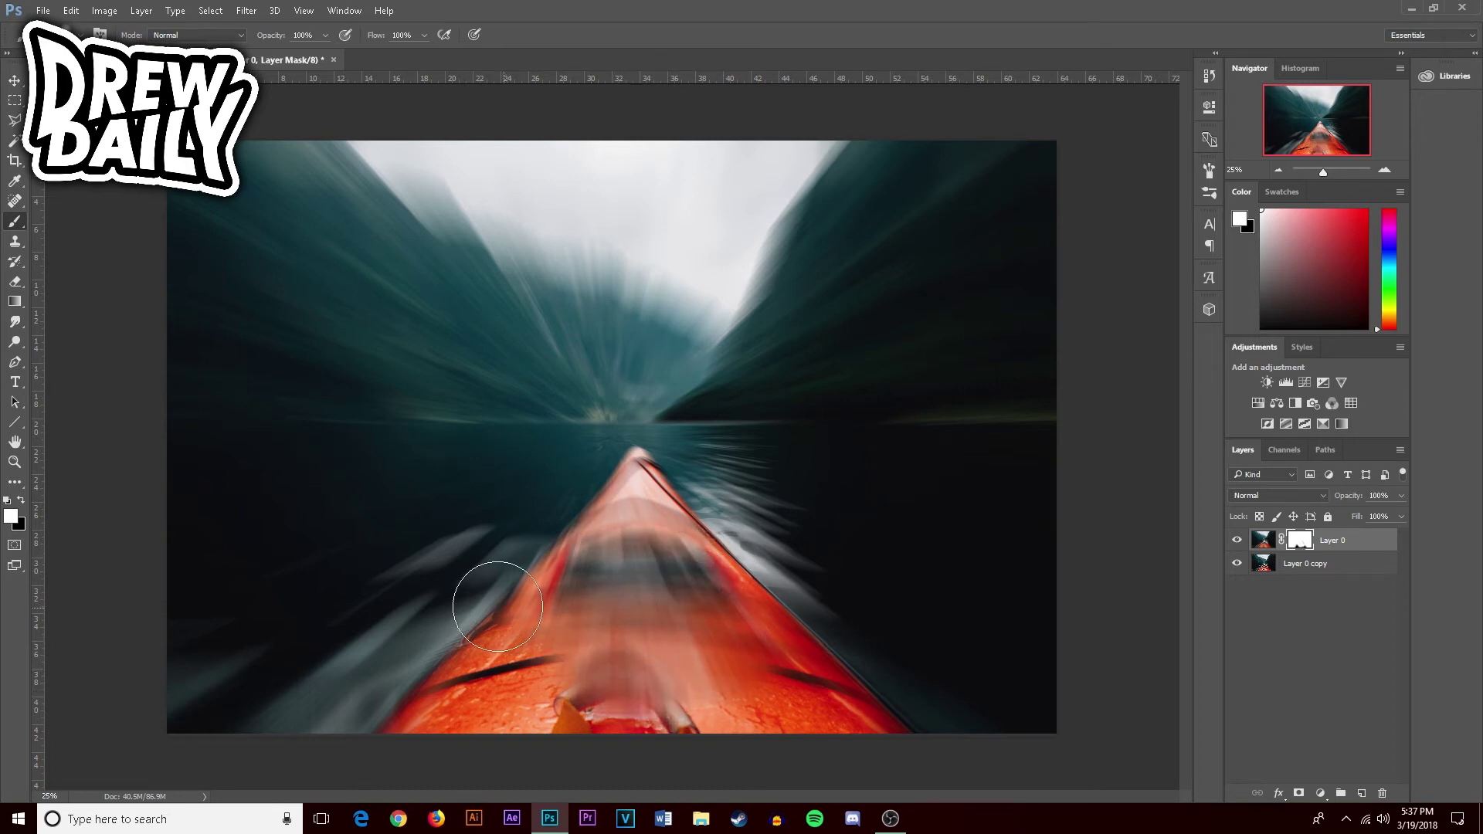
{"action": "left_click", "coordinate": [21, 501]}
{"action": "mouse_move", "coordinate": [595, 610]}
{"action": "left_mouse_down"}
{"action": "mouse_move", "coordinate": [551, 689]}
{"action": "mouse_move", "coordinate": [737, 720]}
{"action": "mouse_move", "coordinate": [683, 638]}
{"action": "mouse_move", "coordinate": [759, 694]}
{"action": "mouse_move", "coordinate": [635, 547]}
{"action": "left_mouse_up"}
{"action": "mouse_move", "coordinate": [627, 538]}
{"action": "left_mouse_down"}
{"action": "mouse_move", "coordinate": [634, 525]}
{"action": "mouse_move", "coordinate": [603, 606]}
{"action": "mouse_move", "coordinate": [560, 587]}
{"action": "mouse_move", "coordinate": [541, 640]}
{"action": "mouse_move", "coordinate": [579, 564]}
{"action": "mouse_move", "coordinate": [641, 541]}
{"action": "mouse_move", "coordinate": [755, 647]}
{"action": "left_mouse_up"}
Using progressively smaller brushes, paint black to sharpen the kayak tip and horizon mountains
{"action": "key", "text": "bracketleft"}
{"action": "key", "text": "bracketleft"}
{"action": "key", "text": "bracketleft"}
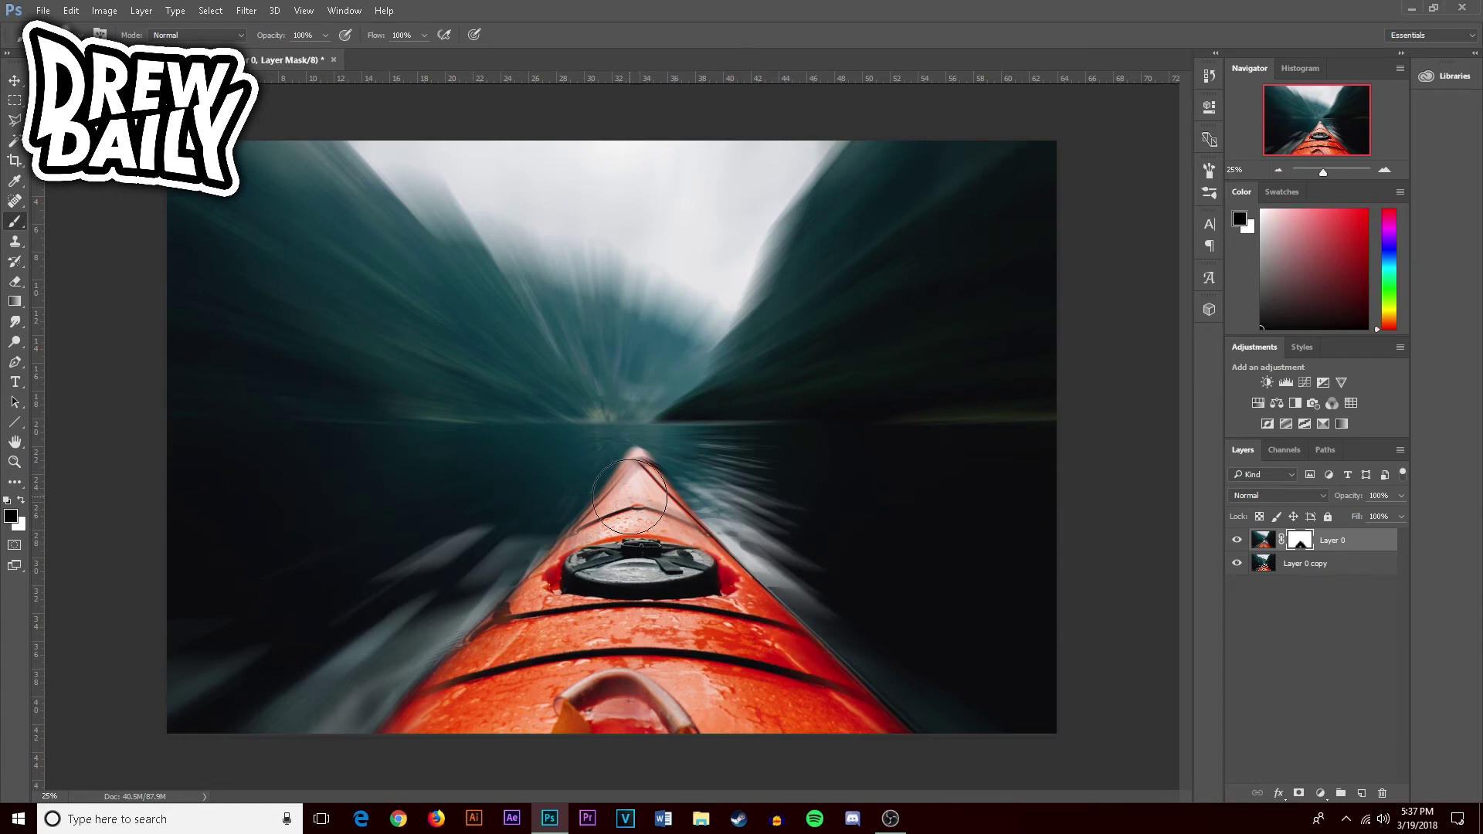
{"action": "left_click_drag", "start_coordinate": [635, 477], "coordinate": [709, 555]}
{"action": "key", "text": "bracketleft"}
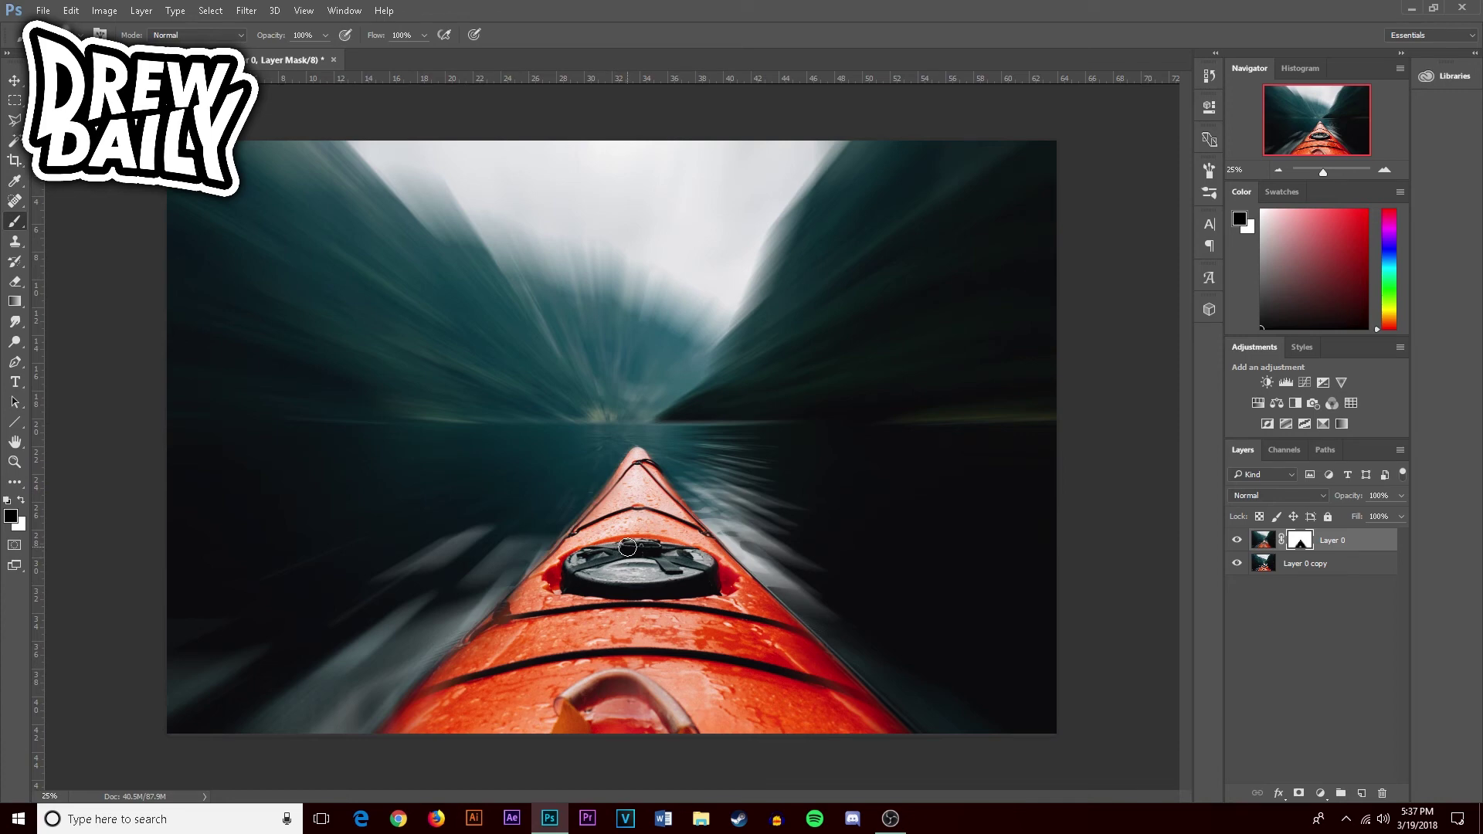
{"action": "mouse_move", "coordinate": [632, 421]}
{"action": "left_mouse_down"}
{"action": "mouse_move", "coordinate": [612, 377]}
{"action": "mouse_move", "coordinate": [648, 413]}
{"action": "mouse_move", "coordinate": [629, 391]}
{"action": "mouse_move", "coordinate": [595, 397]}
{"action": "left_mouse_up"}
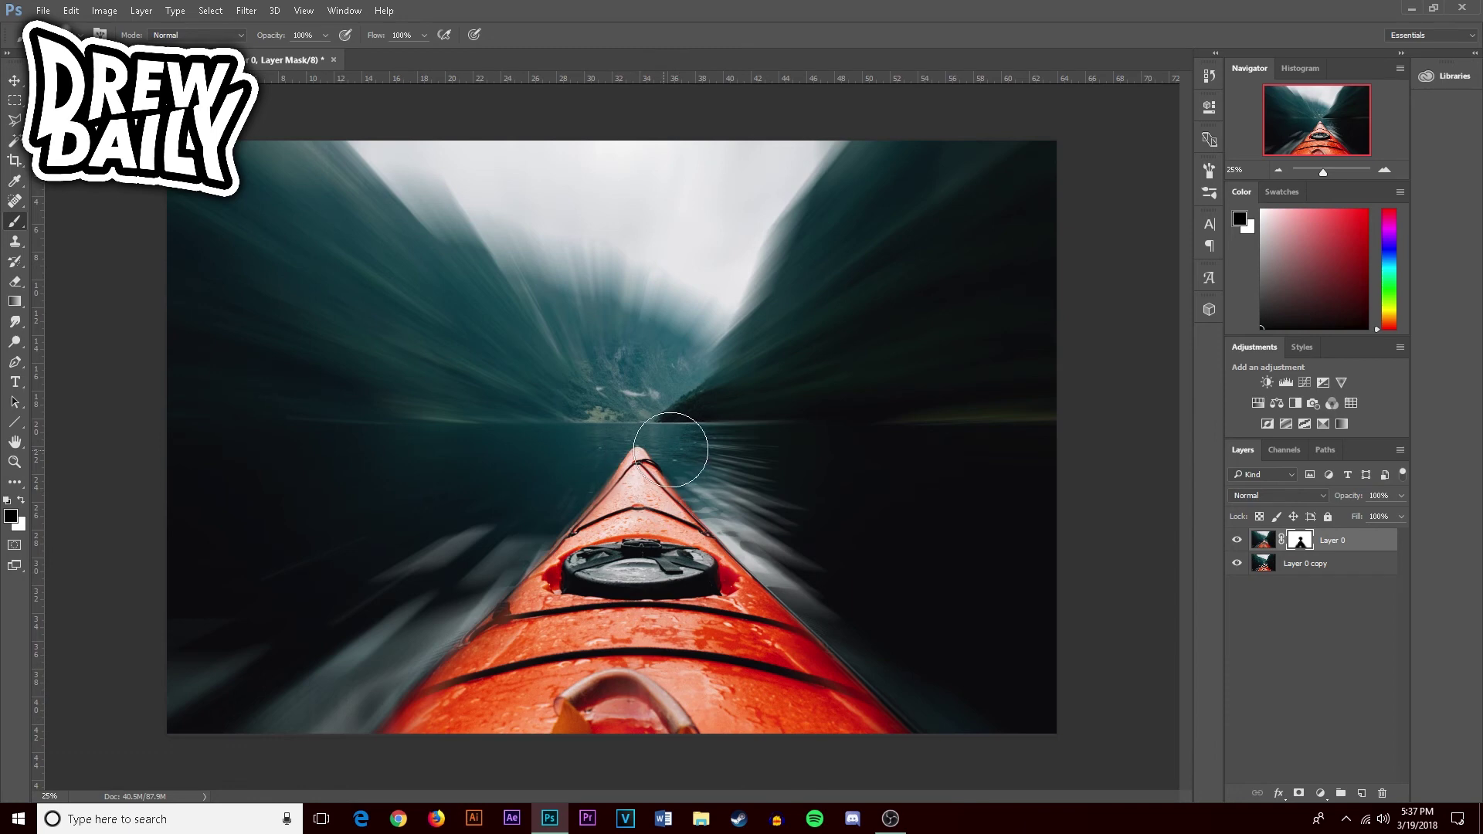